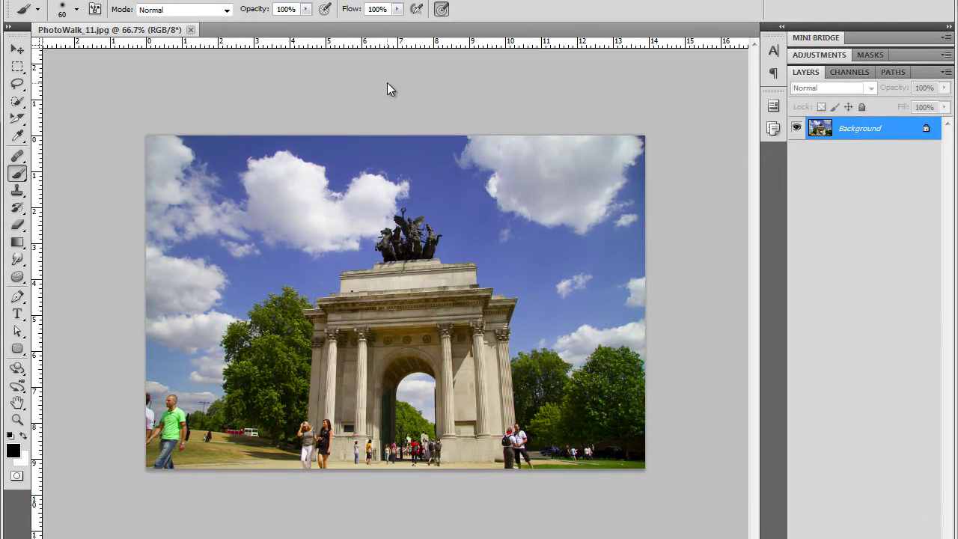
# Select the Move tool and acknowledge the Background-layer-locked error.
pyautogui.press('v')
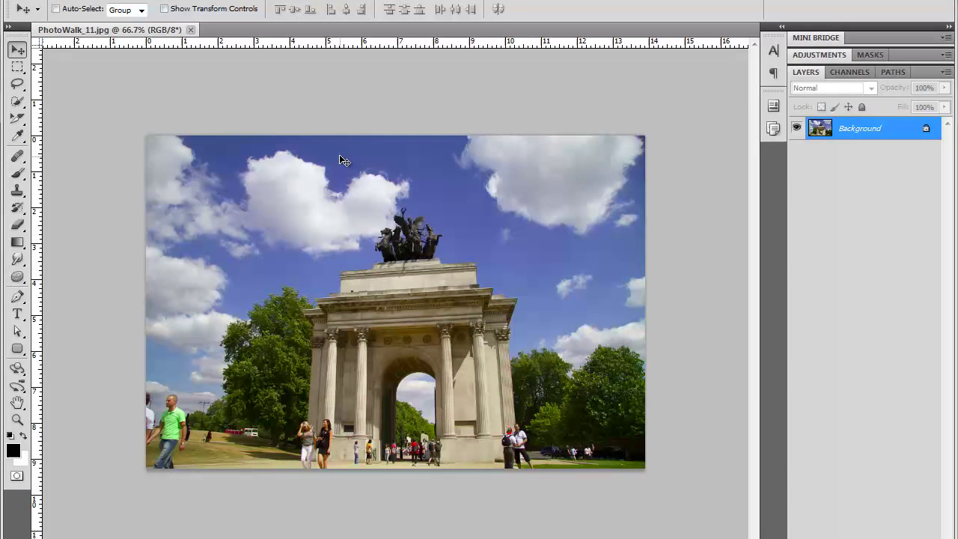
pyautogui.click(356, 118)
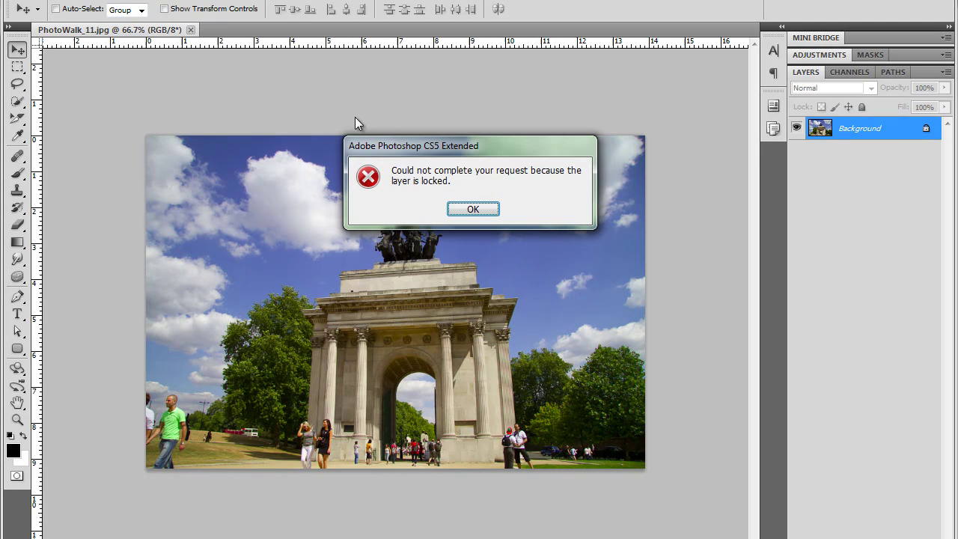
# In Firefox, browse the Photoshop Filters tag to the Pixel Bender post and close the Adobe Labs tab.
pyautogui.click(473, 210)
pyautogui.hotkey('alt', 'Tab')
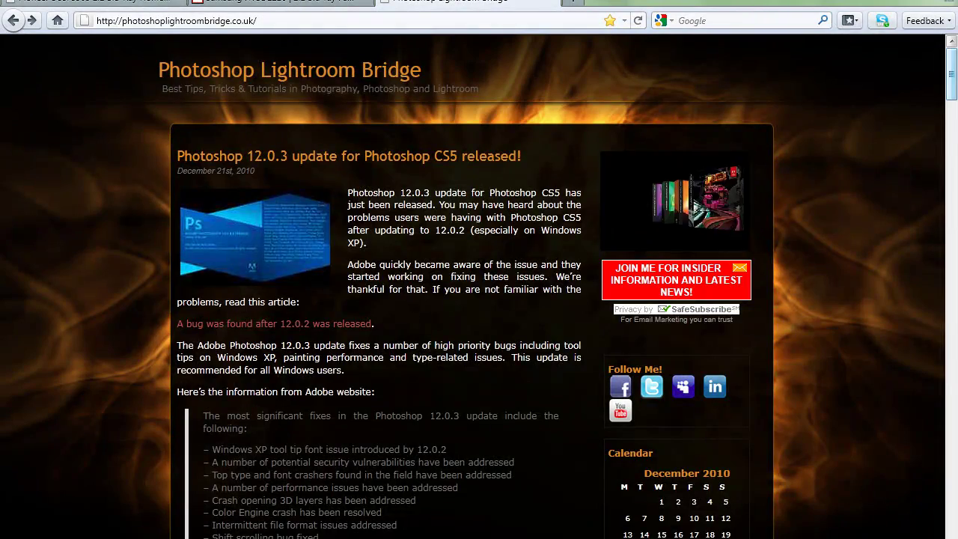
pyautogui.moveTo(951, 75); pyautogui.dragTo(951, 164)
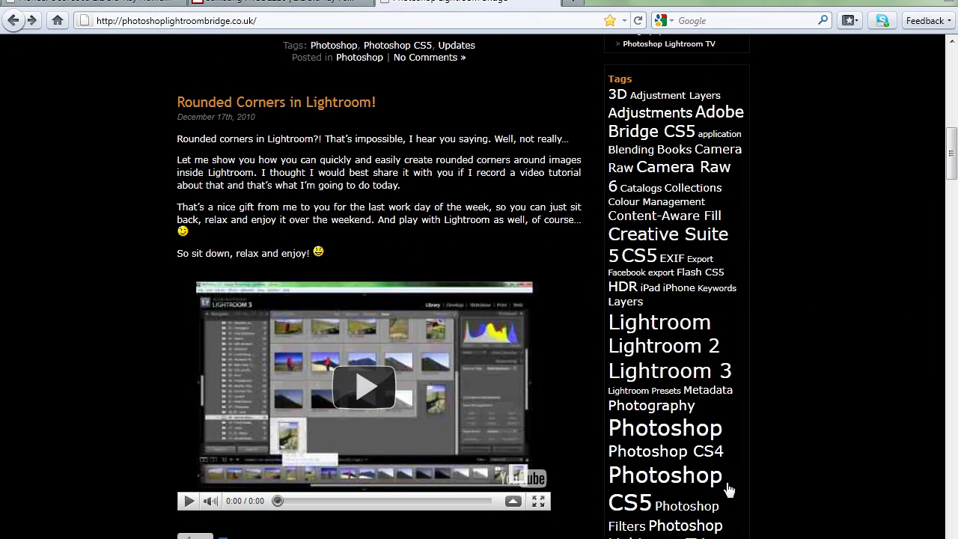
pyautogui.click(673, 507)
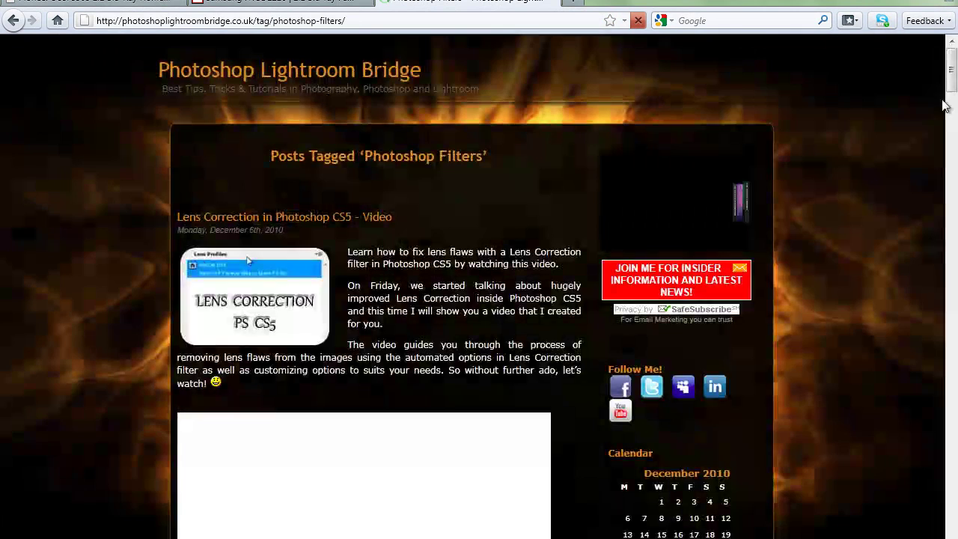
pyautogui.moveTo(953, 84); pyautogui.dragTo(953, 227)
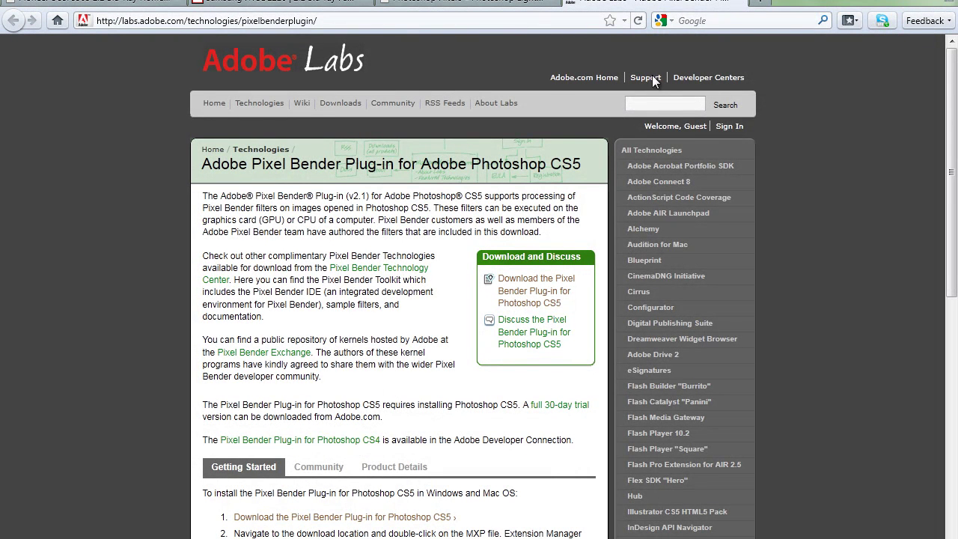
pyautogui.click(737, 3)
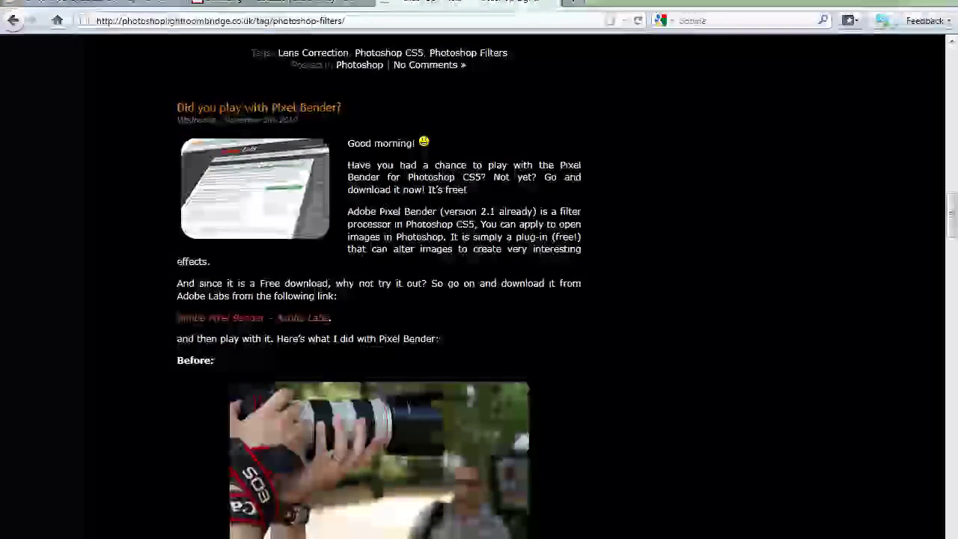
# Back in Photoshop, launch Filter > Pixel Bender > Pixel Bender Gallery on PhotoWalk_11.jpg.
pyautogui.hotkey('alt', 'Tab')
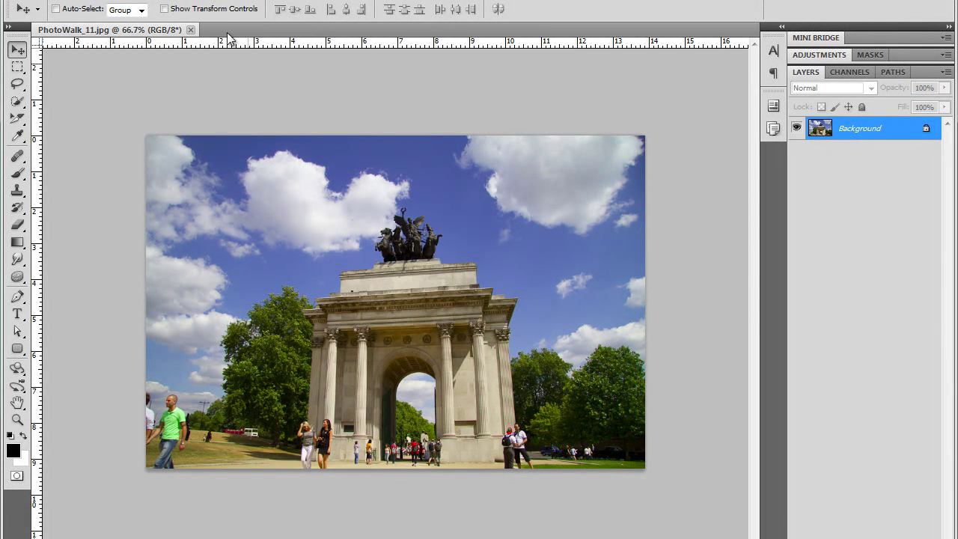
pyautogui.hotkey('alt', 't')
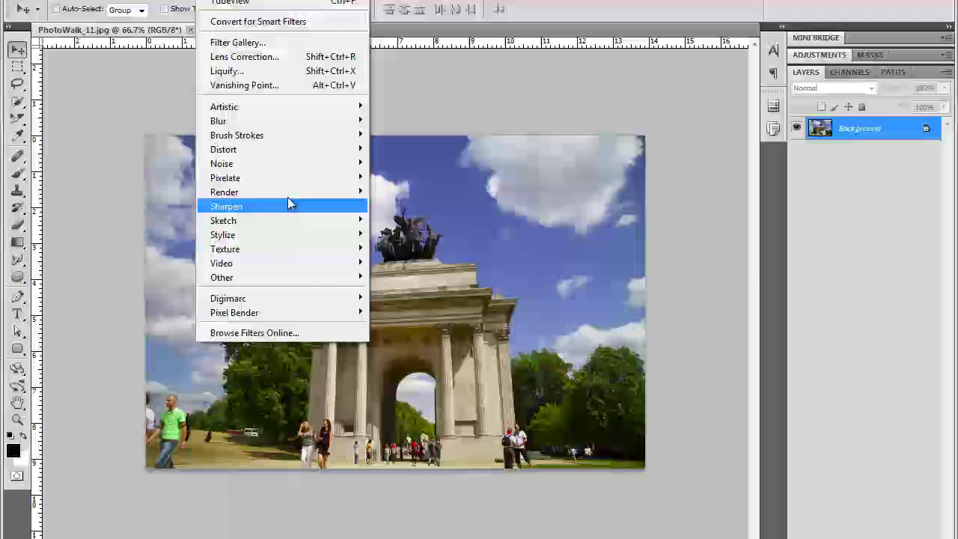
pyautogui.moveTo(270, 319)
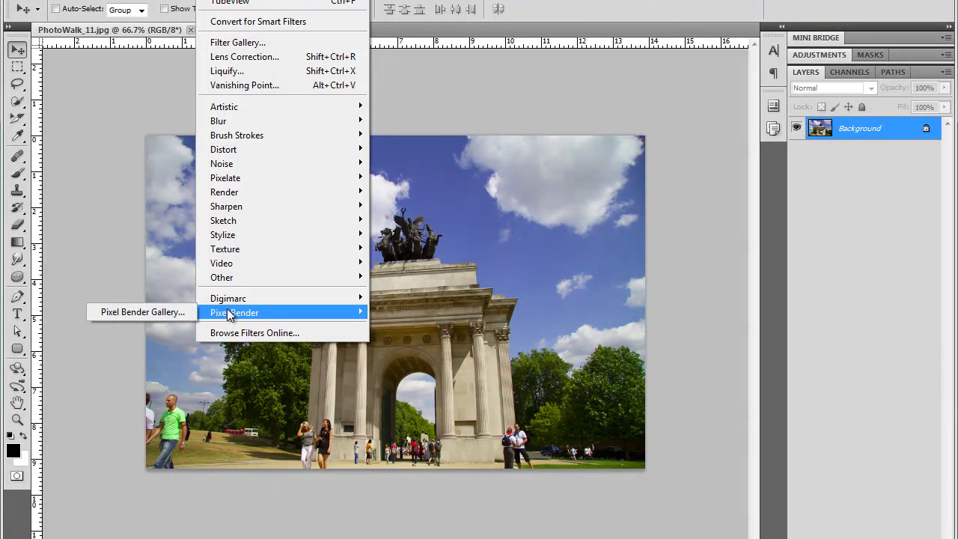
pyautogui.click(183, 311)
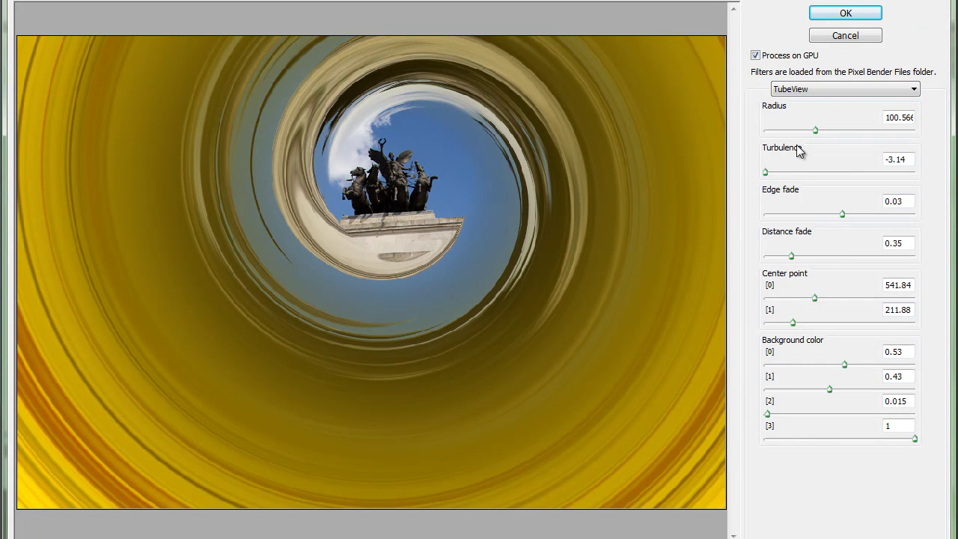
# Set TubeView radius to 93.069, raise turbulence, and centre it at 530.6 by 564.32.
pyautogui.moveTo(815, 130)
pyautogui.mouseDown()
pyautogui.moveTo(791, 129)
pyautogui.moveTo(866, 135)
pyautogui.moveTo(816, 140)
pyautogui.mouseUp()
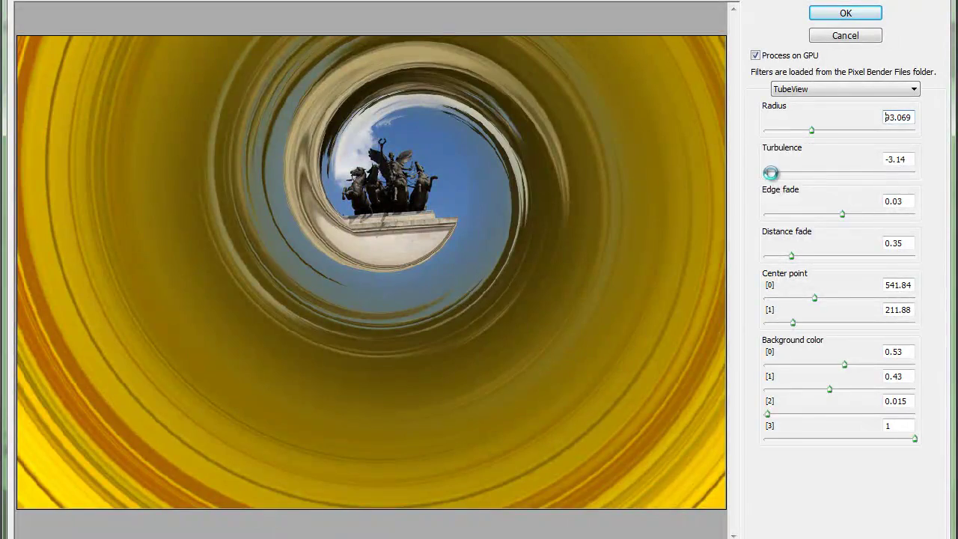
pyautogui.moveTo(770, 173)
pyautogui.mouseDown()
pyautogui.moveTo(913, 166)
pyautogui.moveTo(762, 174)
pyautogui.mouseUp()
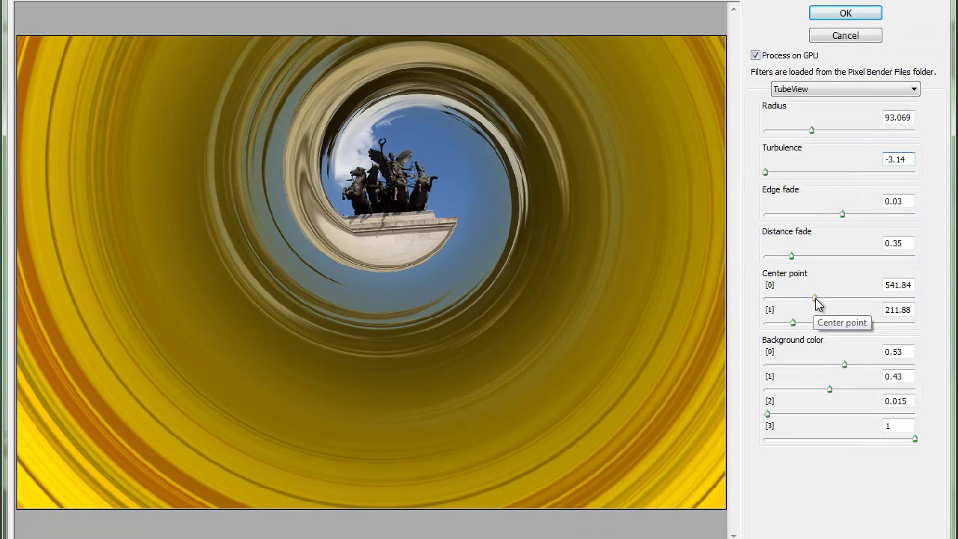
pyautogui.moveTo(815, 298); pyautogui.dragTo(818, 328)
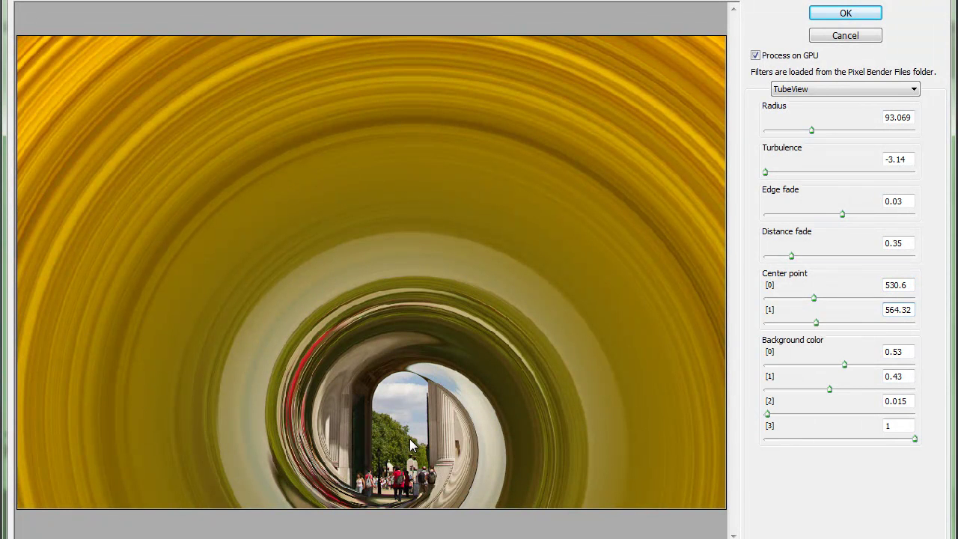
# Switch to CircleSplash with centre 468 by 342 and radius 240.
pyautogui.click(914, 89)
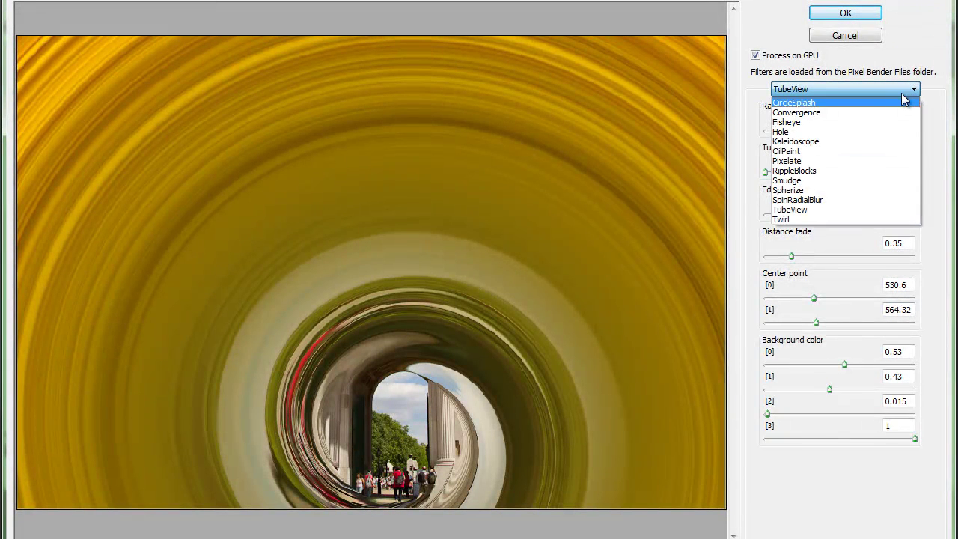
pyautogui.click(817, 104)
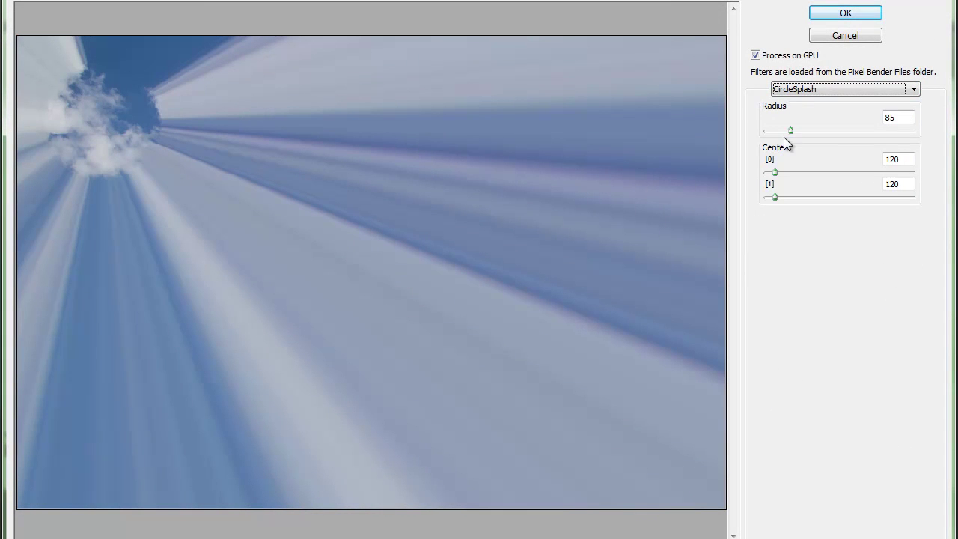
pyautogui.moveTo(774, 173); pyautogui.dragTo(805, 172)
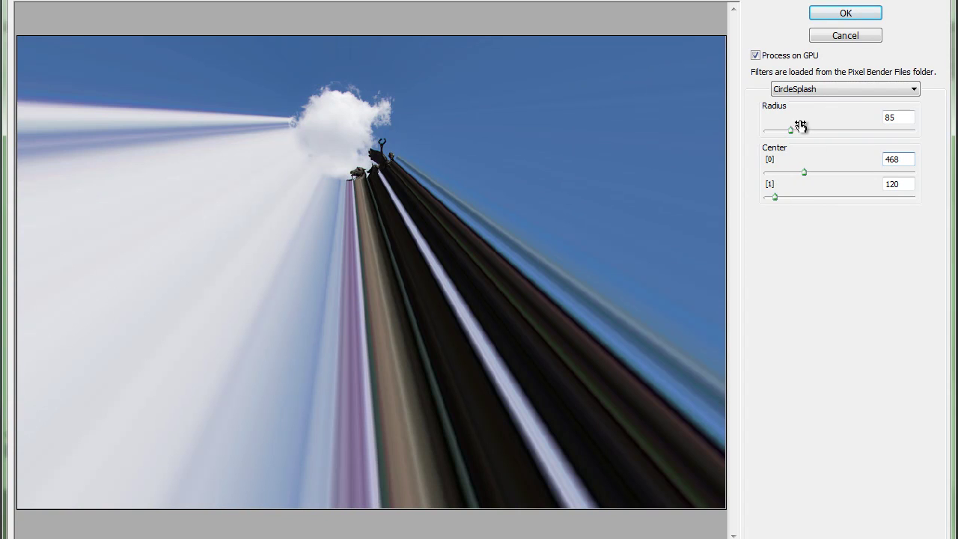
pyautogui.moveTo(791, 130); pyautogui.dragTo(852, 128)
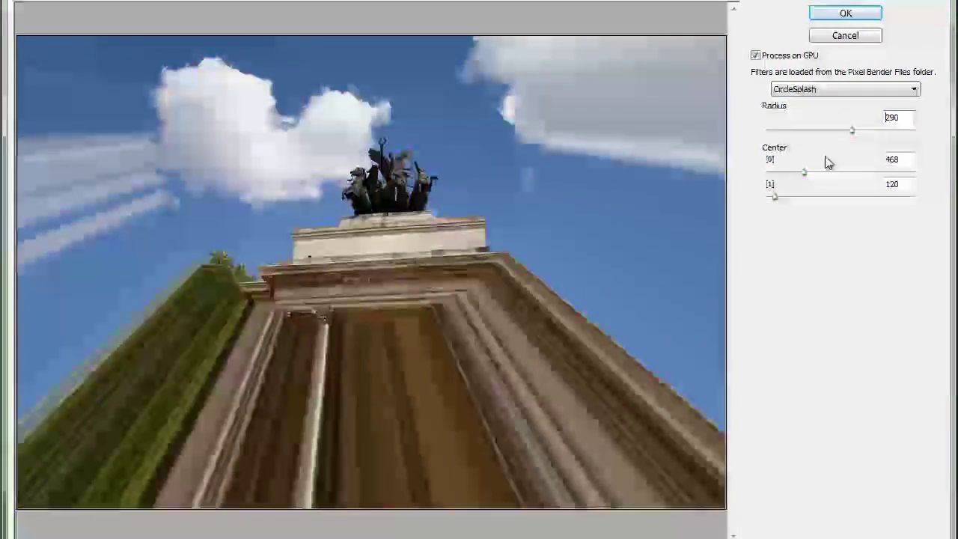
pyautogui.moveTo(775, 196); pyautogui.dragTo(794, 194)
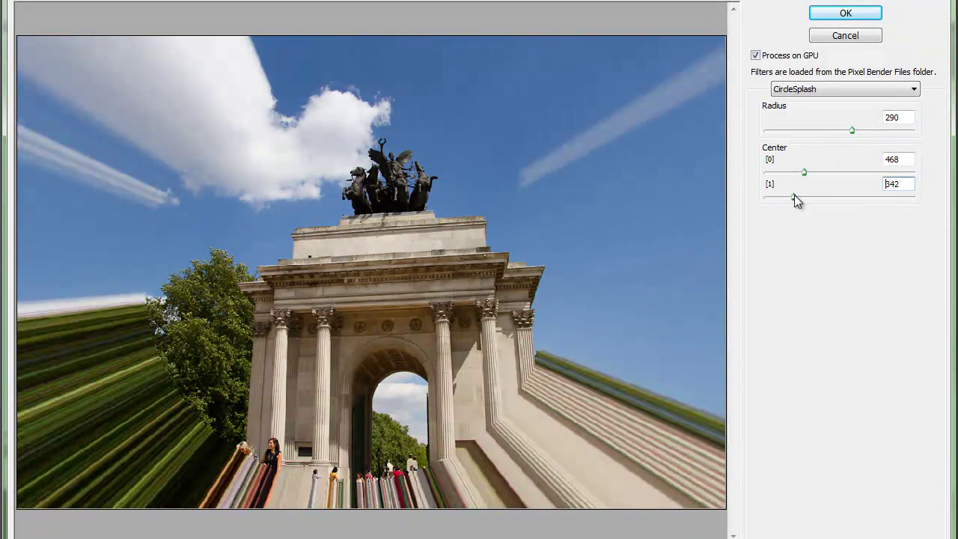
pyautogui.moveTo(851, 130); pyautogui.dragTo(837, 130)
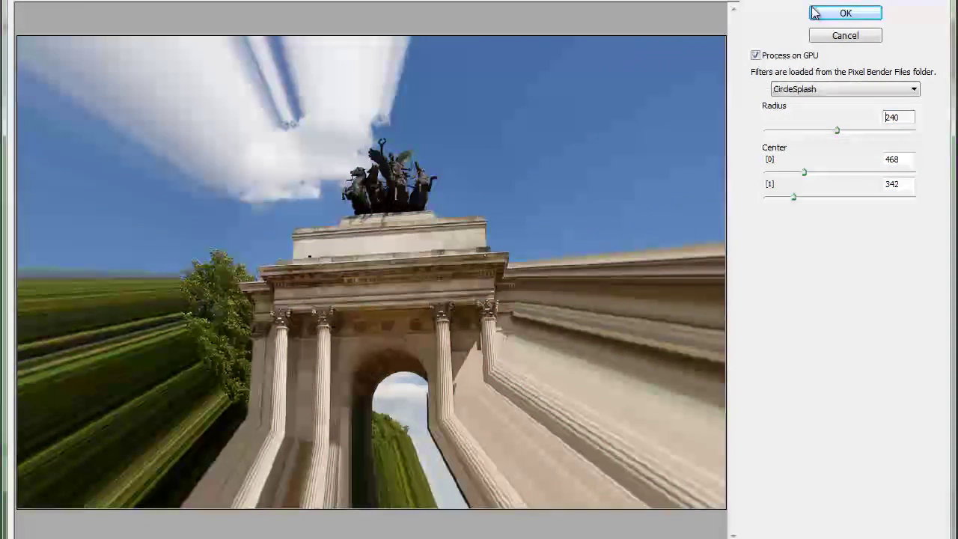
pyautogui.click(906, 91)
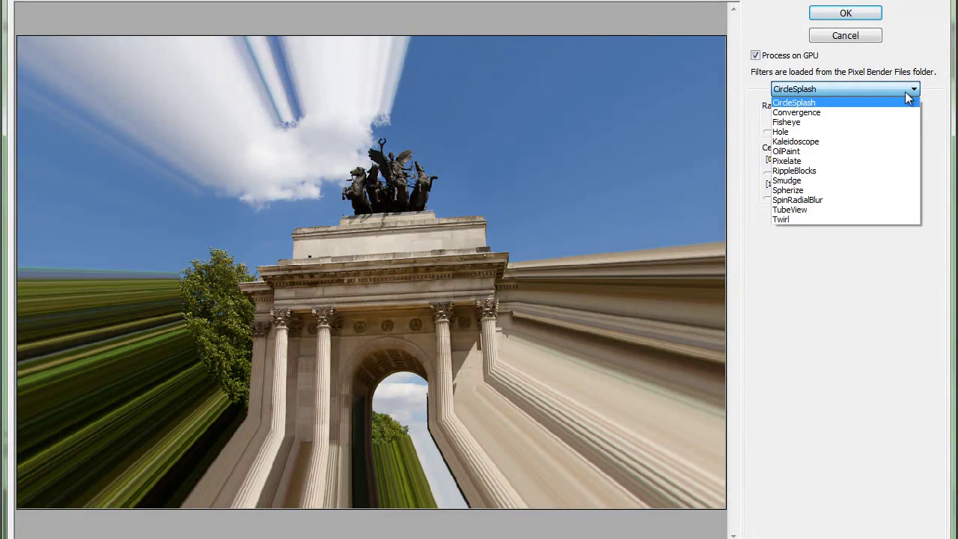
# Switch to Fisheye, enlarge its radius and move its centre to 384.48 by 800.36.
pyautogui.click(797, 119)
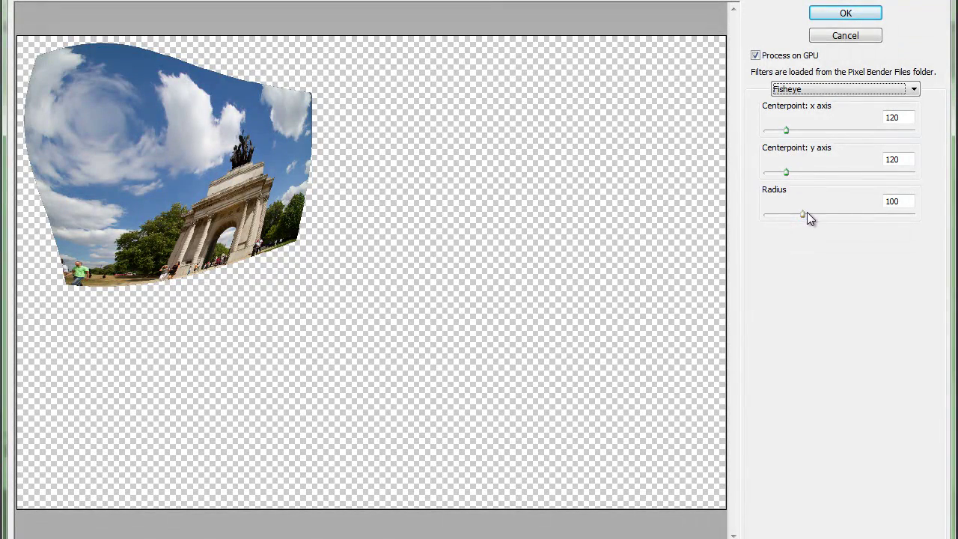
pyautogui.moveTo(805, 214); pyautogui.dragTo(948, 224)
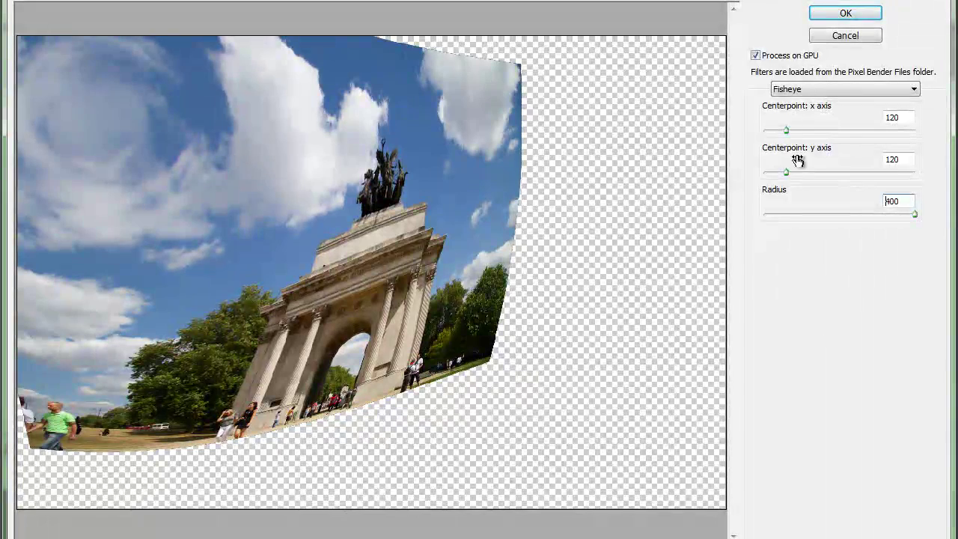
pyautogui.moveTo(787, 131); pyautogui.dragTo(803, 129)
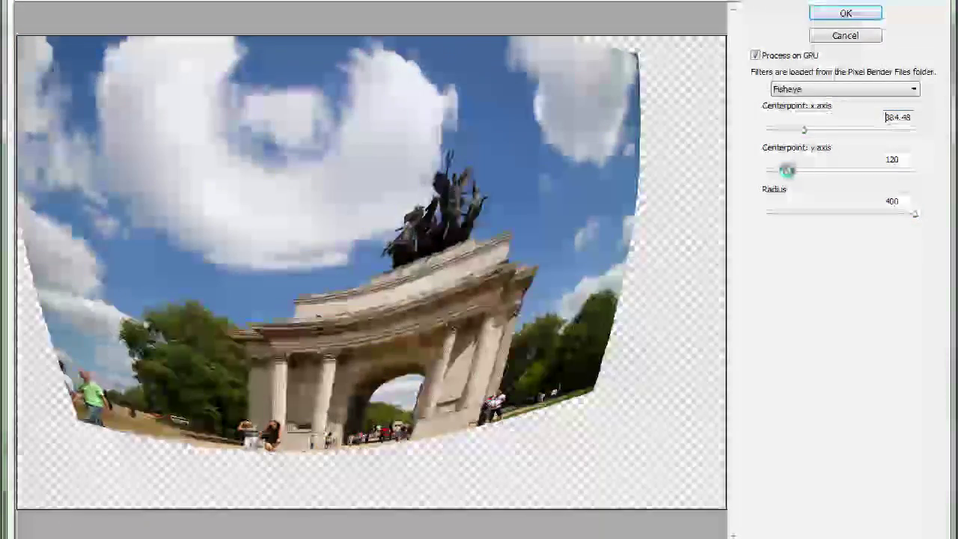
pyautogui.moveTo(786, 172); pyautogui.dragTo(829, 171)
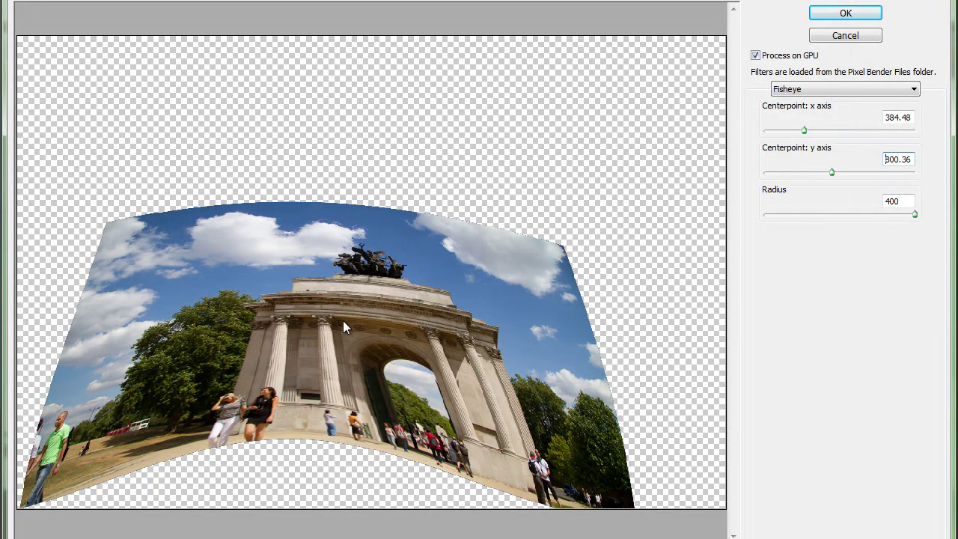
# Change the preview to the Hole filter, radius 100 at 120 by 120.
pyautogui.click(910, 89)
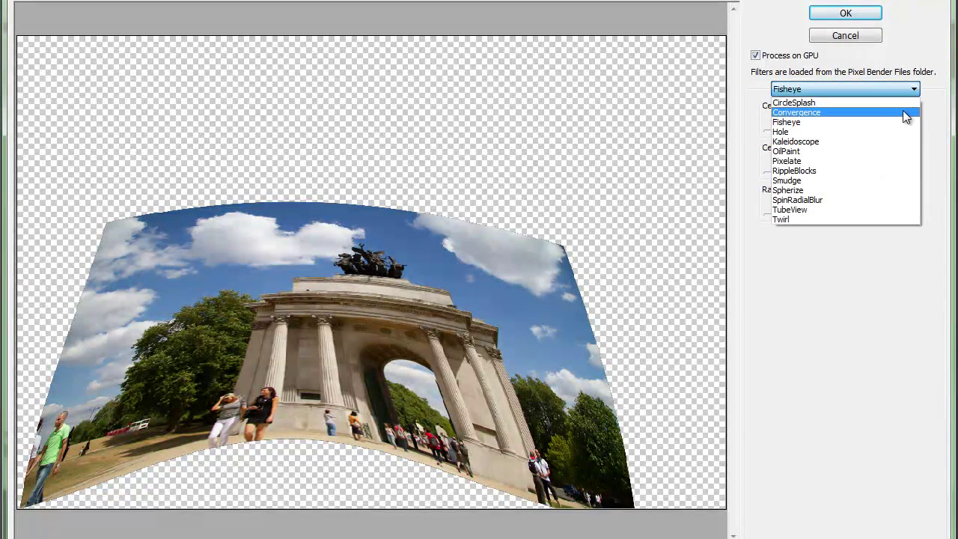
pyautogui.click(666, 180)
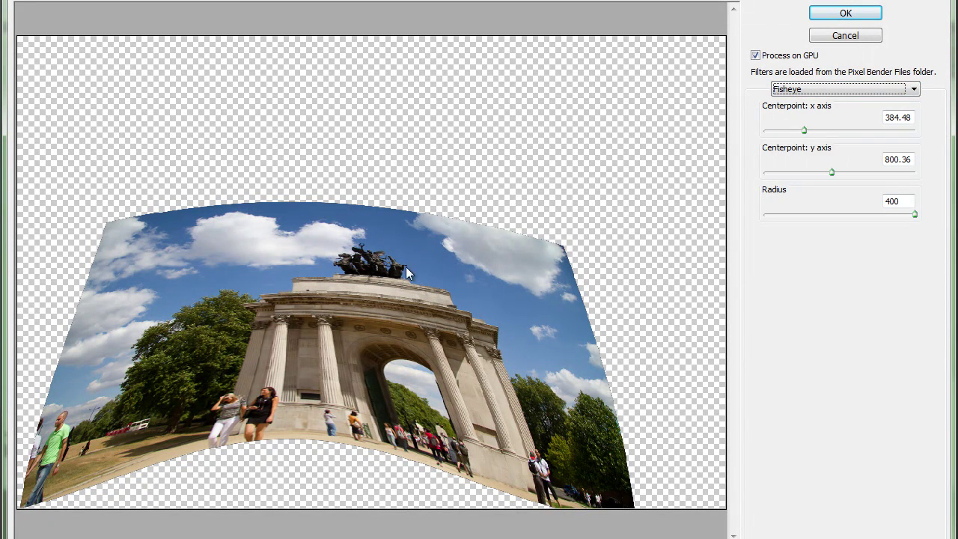
pyautogui.click(868, 89)
pyautogui.click(844, 131)
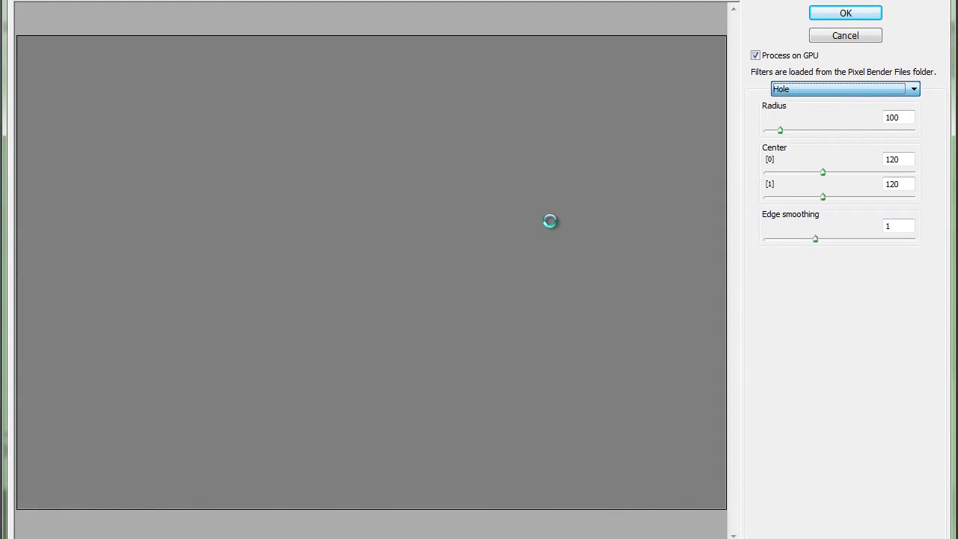
# Preview Kaleidoscope centred at 504 by 561.6, size 138.225, rotation angle -2.199.
pyautogui.click(909, 91)
pyautogui.click(819, 140)
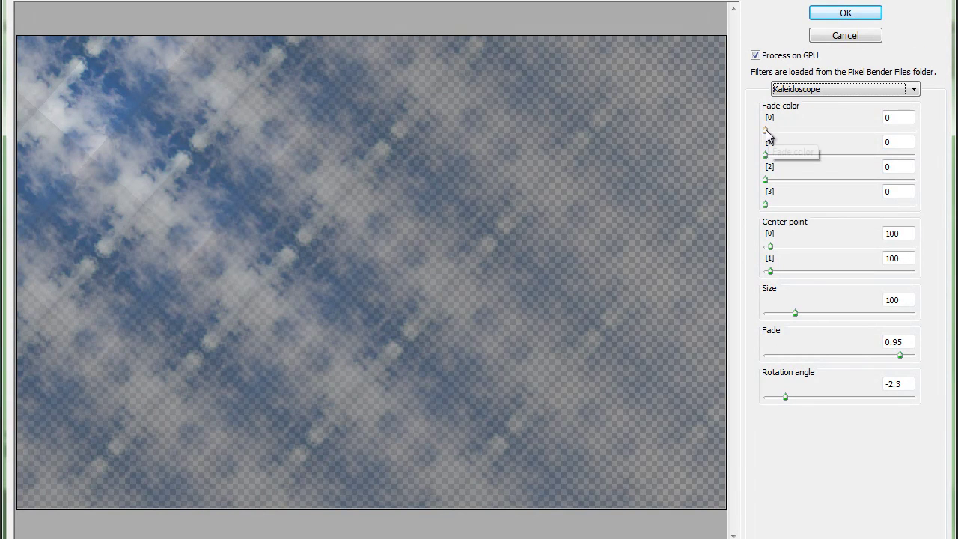
pyautogui.moveTo(764, 129); pyautogui.dragTo(771, 128)
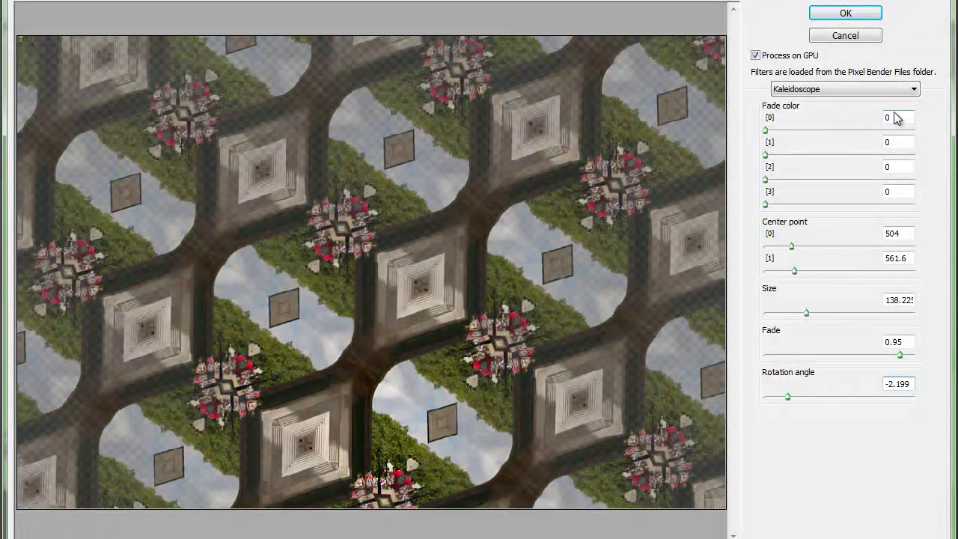
pyautogui.click(914, 91)
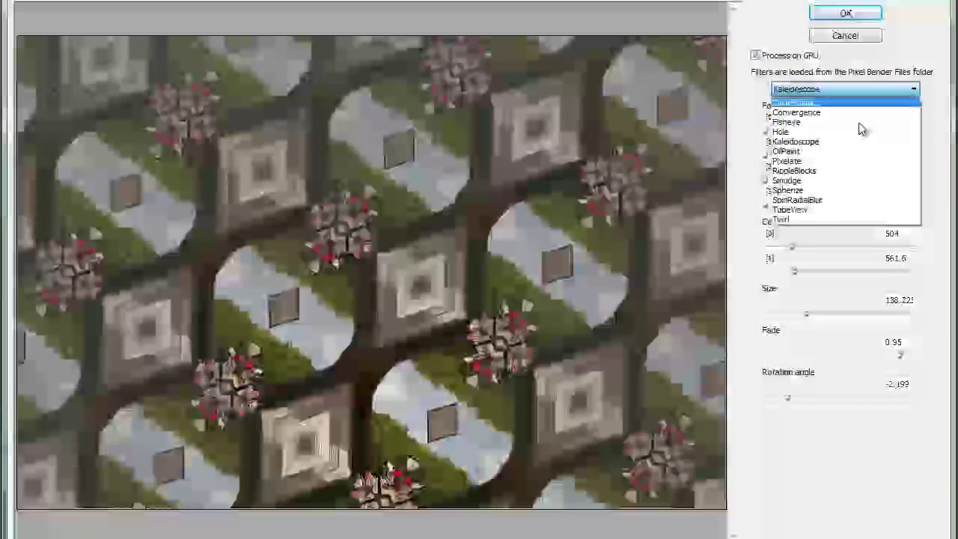
pyautogui.click(838, 150)
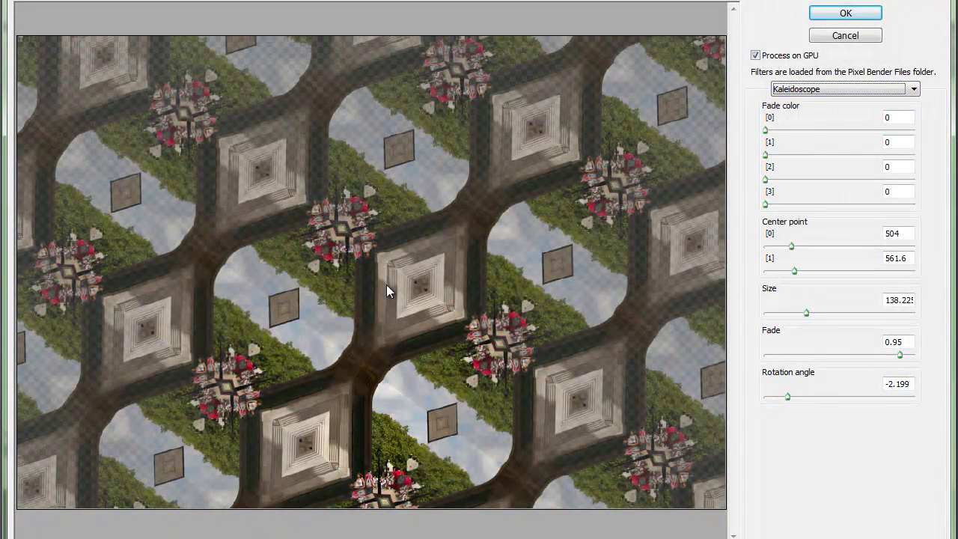
pyautogui.click(912, 89)
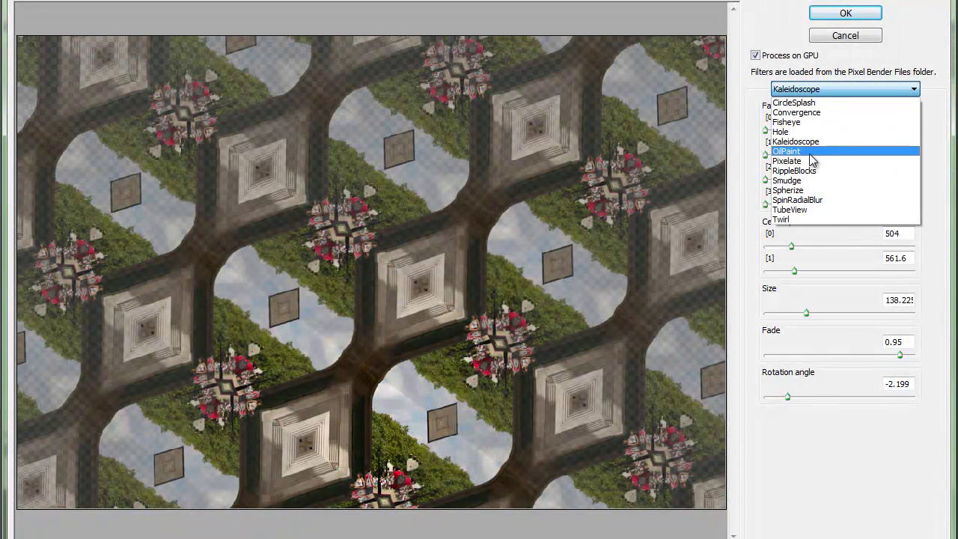
# Switch to OilPaint with Stylization 6.09 and Cleanliness 8.63.
pyautogui.click(802, 152)
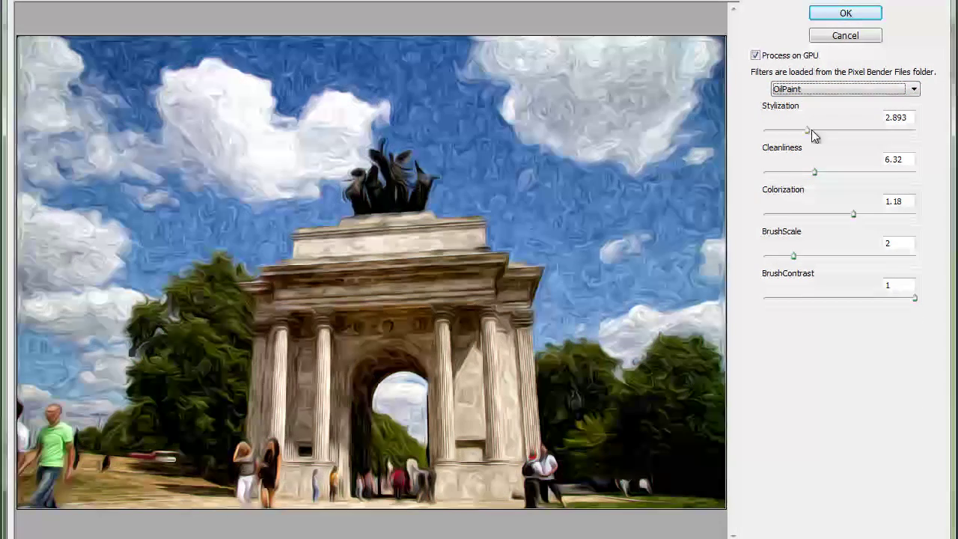
pyautogui.moveTo(808, 131)
pyautogui.mouseDown()
pyautogui.moveTo(831, 130)
pyautogui.moveTo(776, 130)
pyautogui.moveTo(855, 130)
pyautogui.mouseUp()
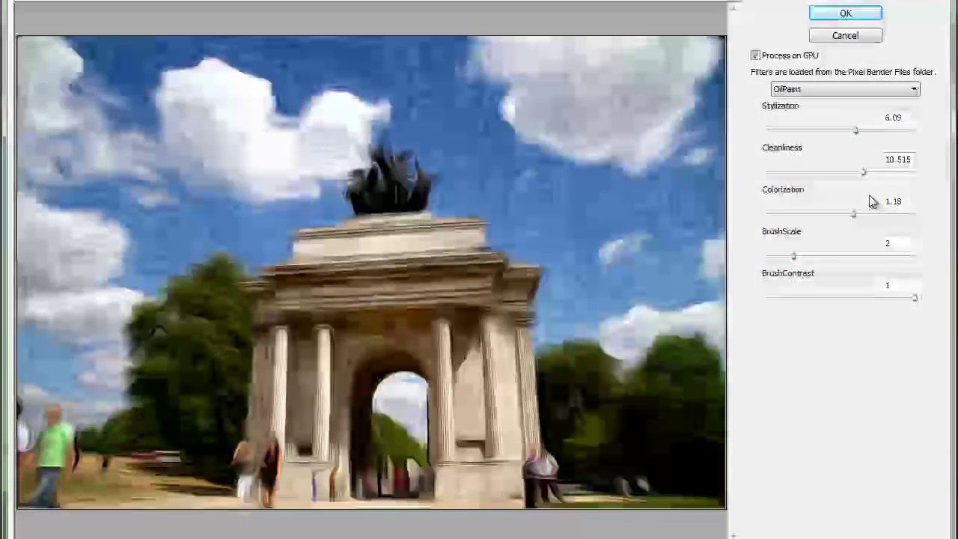
pyautogui.moveTo(863, 172); pyautogui.dragTo(841, 173)
# Set OilPaint Colorization to 1.16 and BrushScale to 2.08.
pyautogui.moveTo(852, 216)
pyautogui.mouseDown()
pyautogui.moveTo(812, 217)
pyautogui.moveTo(855, 229)
pyautogui.moveTo(881, 215)
pyautogui.moveTo(858, 229)
pyautogui.moveTo(861, 220)
pyautogui.moveTo(849, 221)
pyautogui.mouseUp()
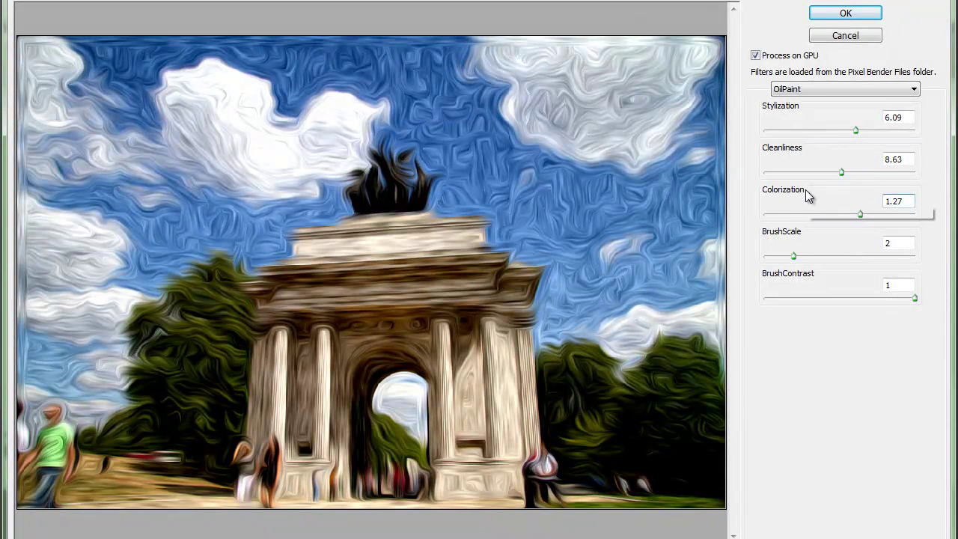
pyautogui.moveTo(859, 212); pyautogui.dragTo(850, 211)
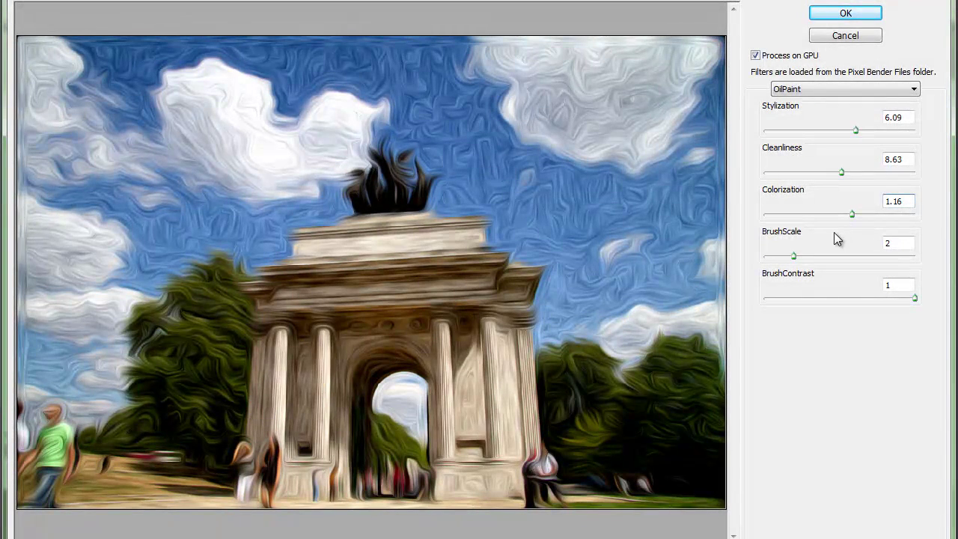
pyautogui.moveTo(793, 255); pyautogui.dragTo(812, 255)
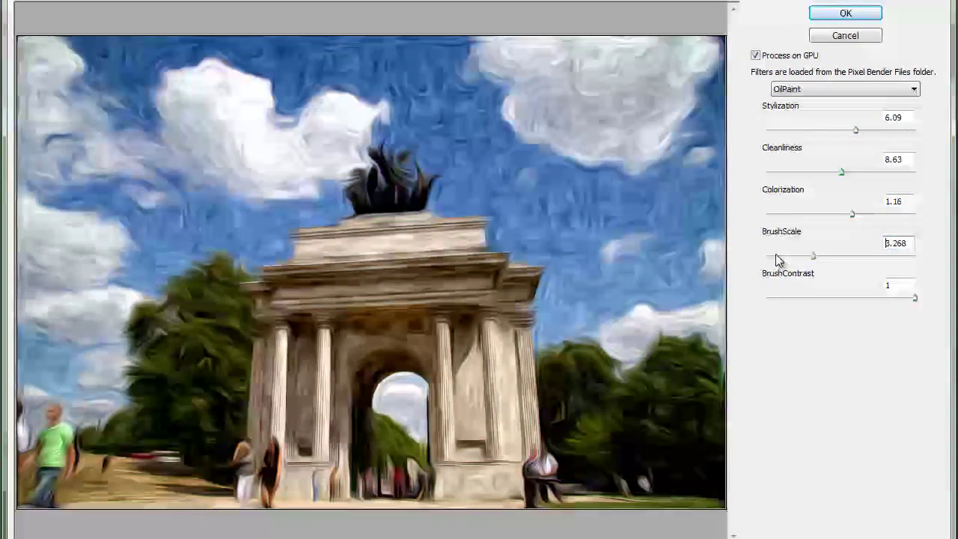
pyautogui.click(884, 258)
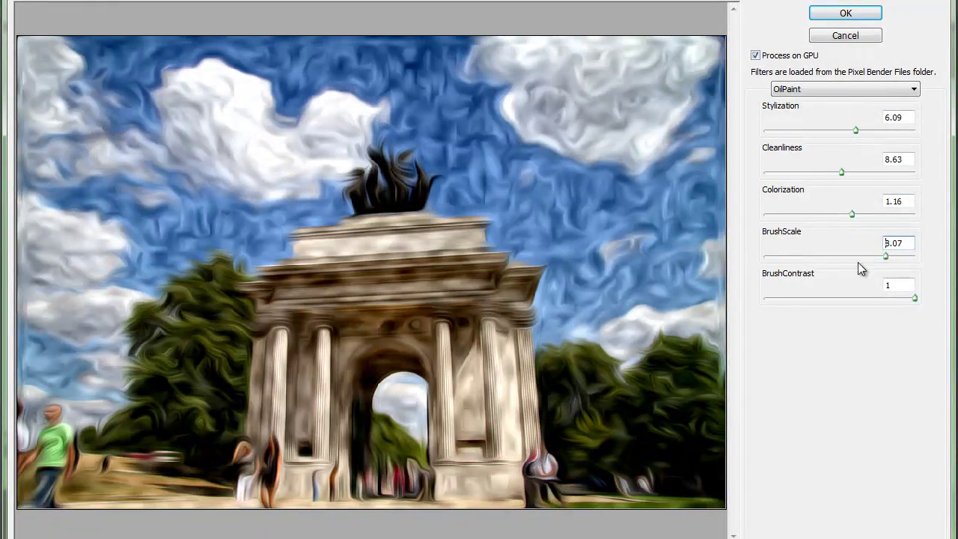
pyautogui.click(815, 257)
pyautogui.click(799, 257)
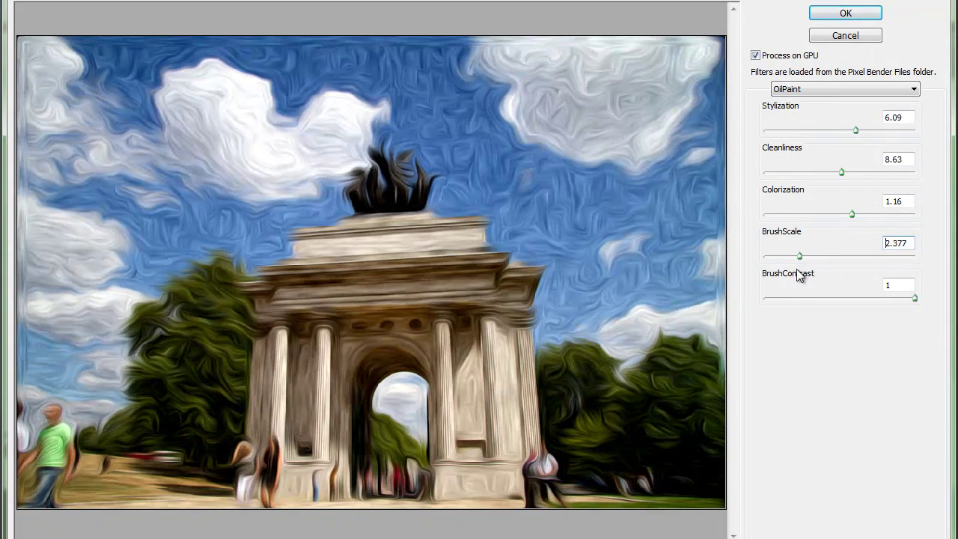
pyautogui.moveTo(800, 256); pyautogui.dragTo(793, 256)
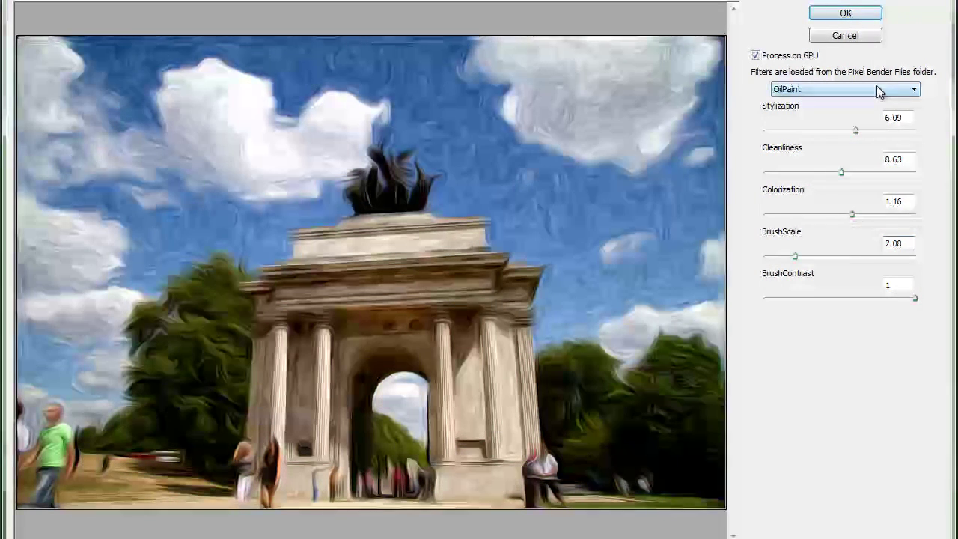
pyautogui.click(912, 90)
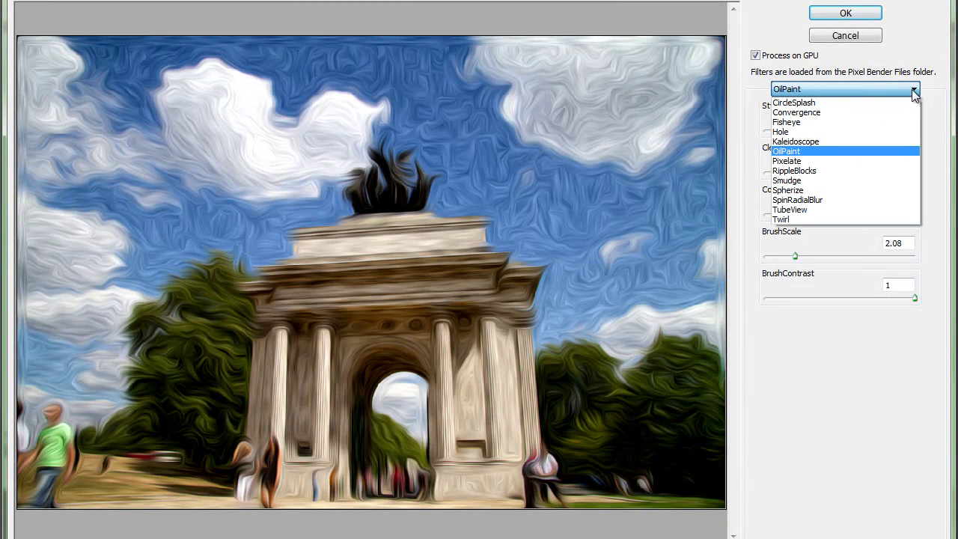
# Apply the OilPaint filter to PhotoWalk_11.jpg, closing the Pixel Bender Gallery.
pyautogui.click(927, 100)
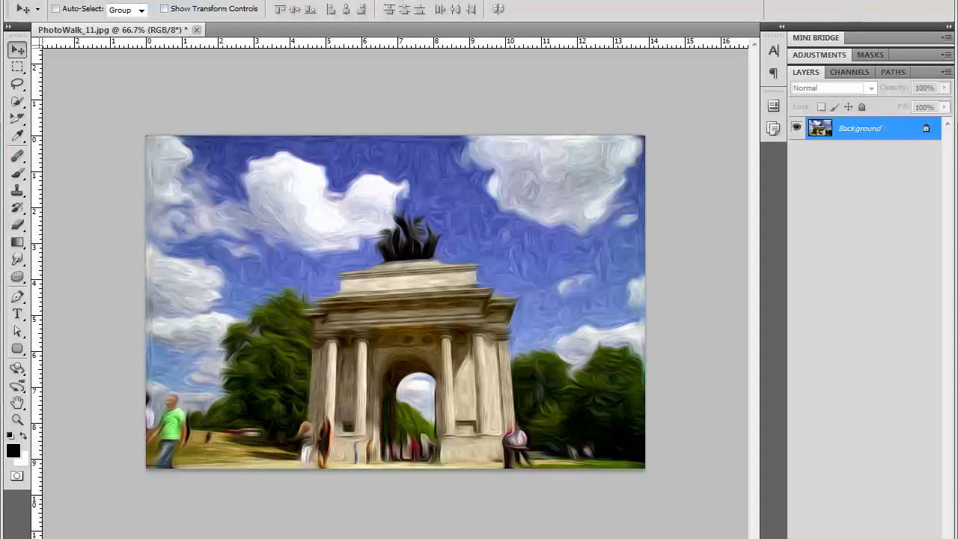
pyautogui.click(217, 0)
pyautogui.moveTo(254, 318)
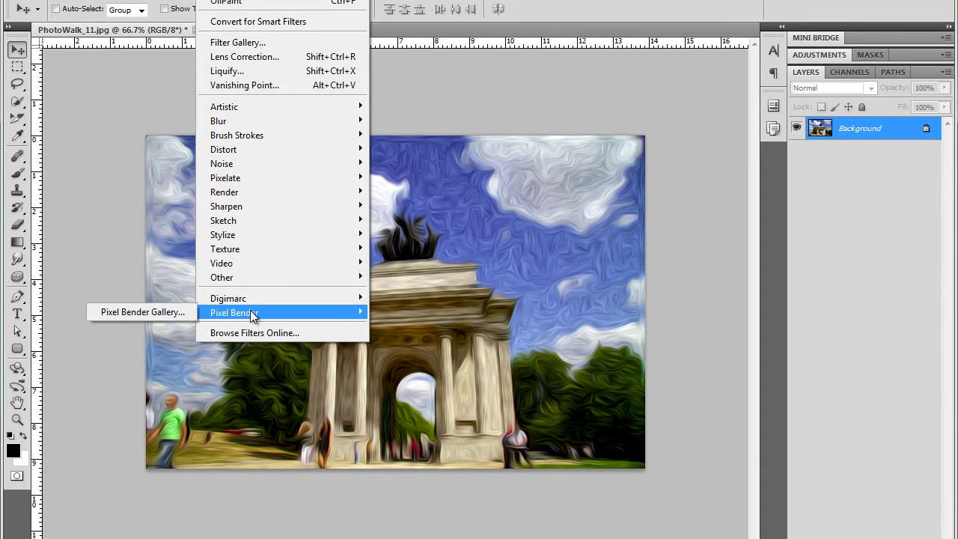
pyautogui.click(450, 95)
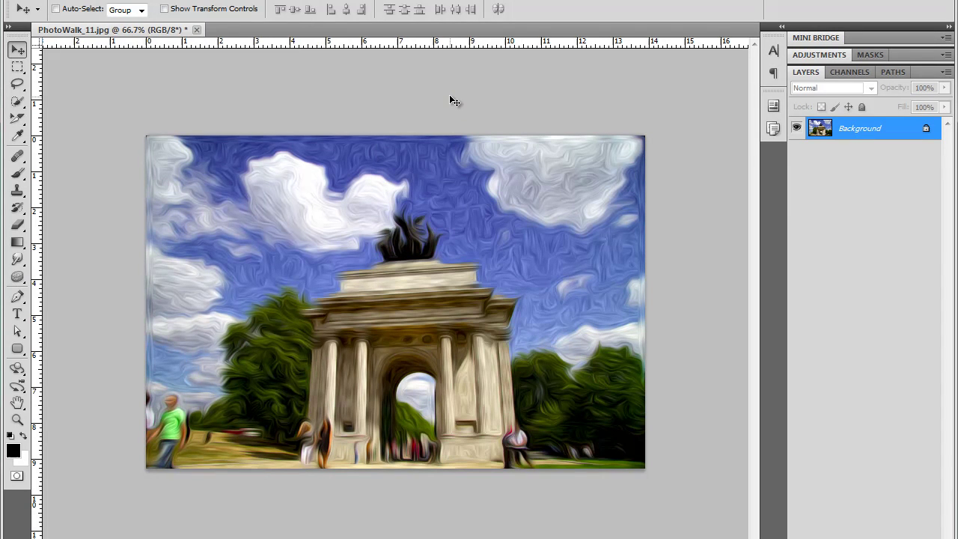